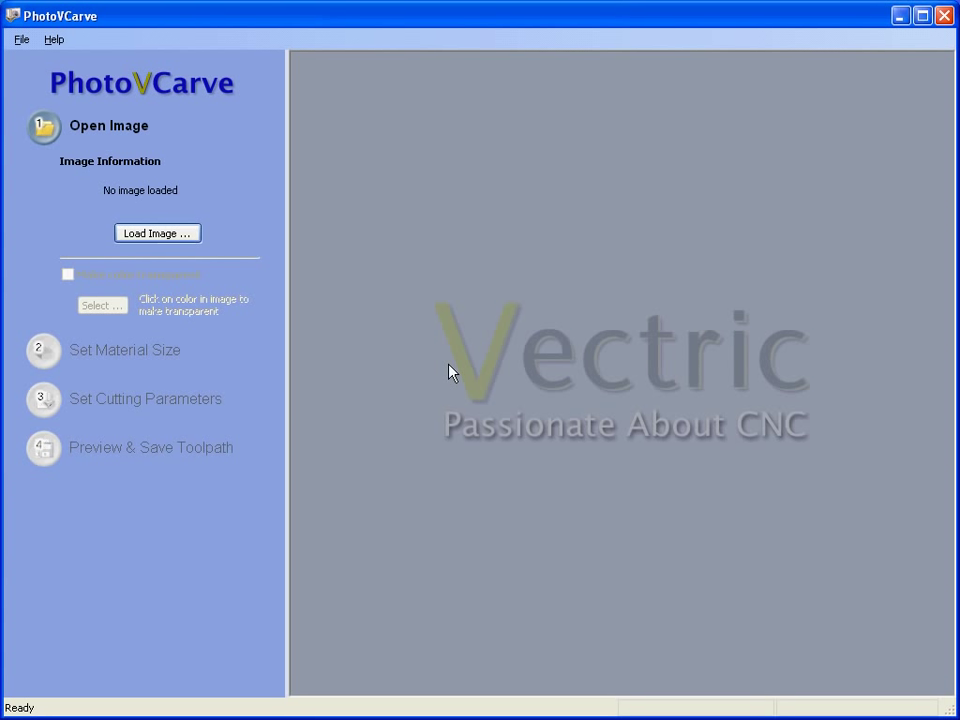
Open Thomas_3.gif from the Samples folder, a 1120 × 1302 grayscale baby portrait
click(178, 237)
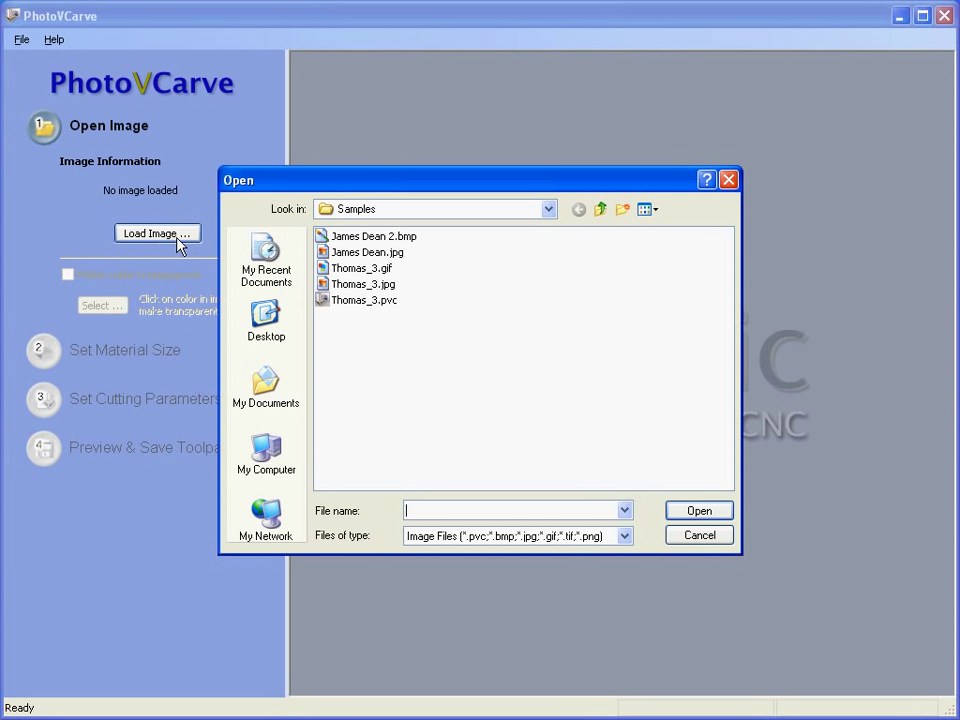
click(354, 270)
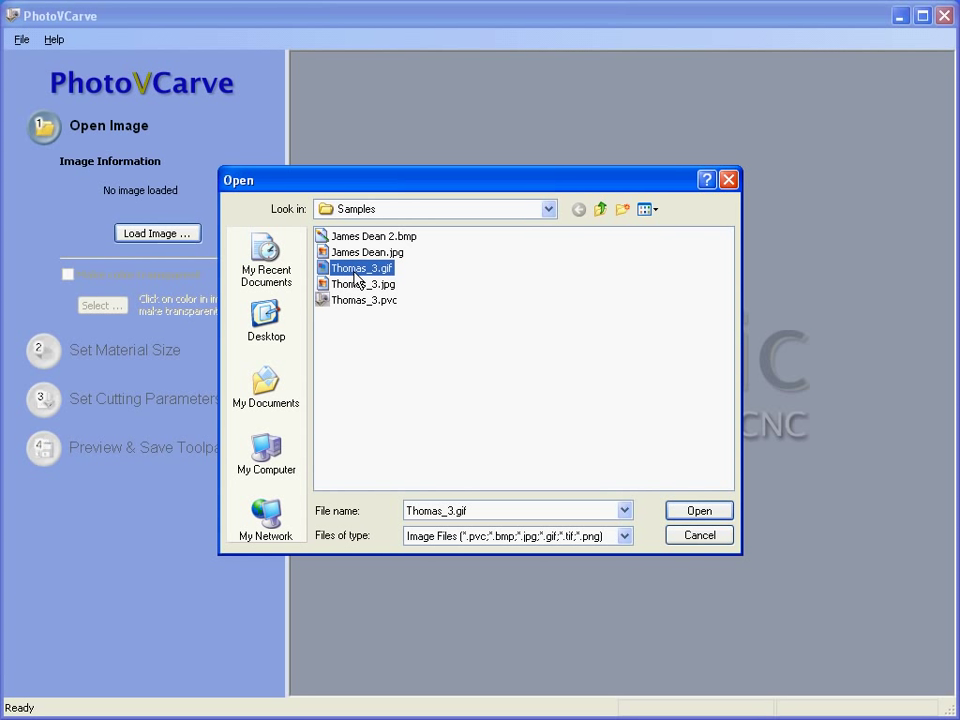
double_click(354, 273)
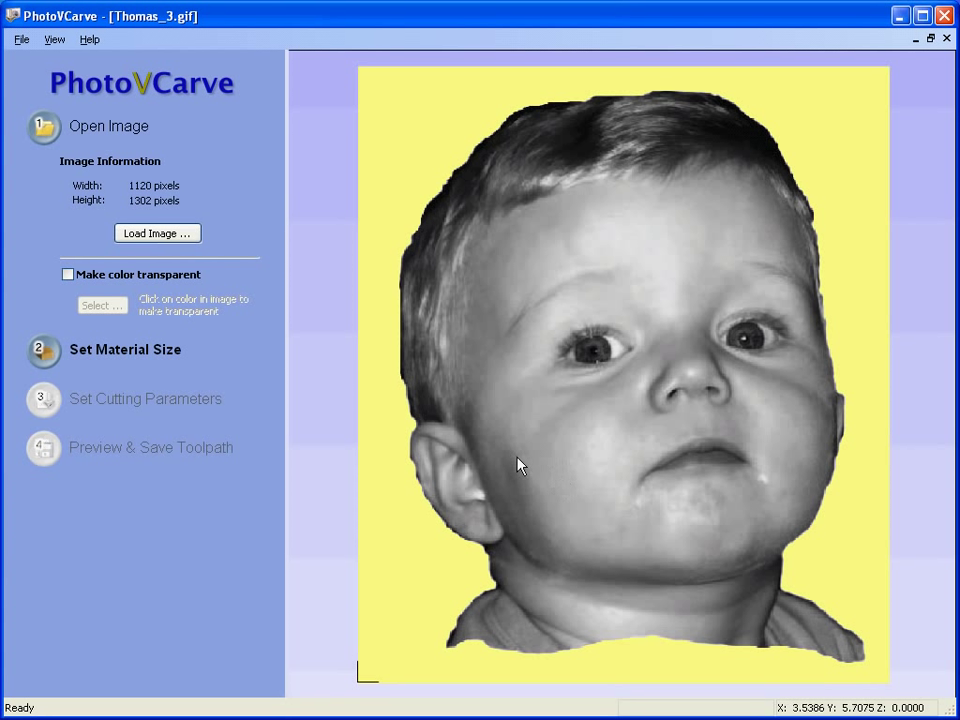
Turn on Make color transparent and pick the yellow background as the transparent colour
click(68, 274)
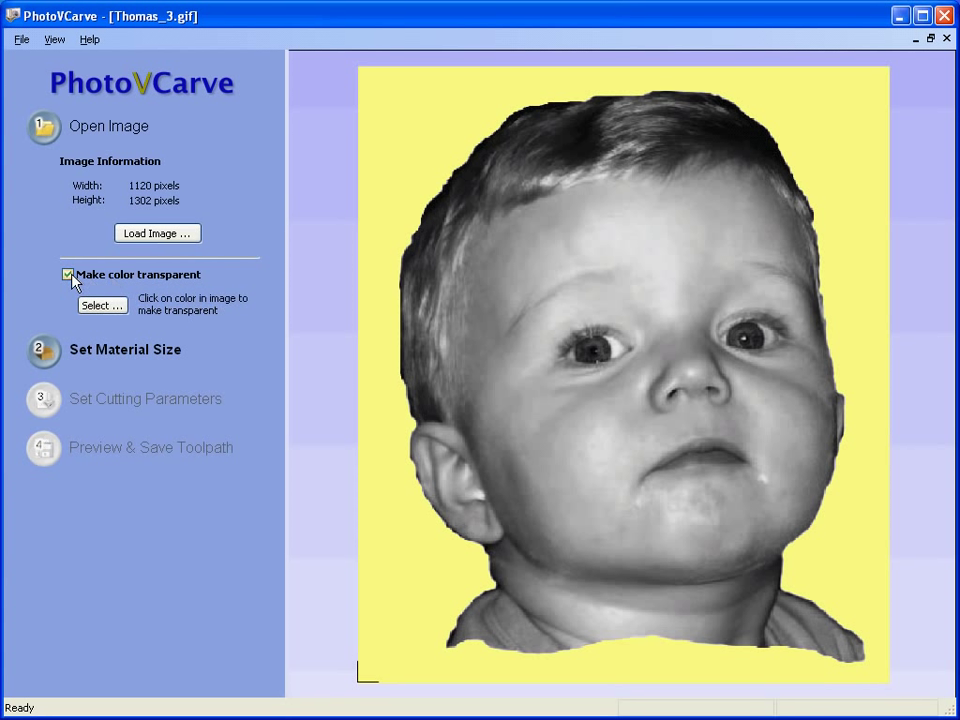
click(398, 160)
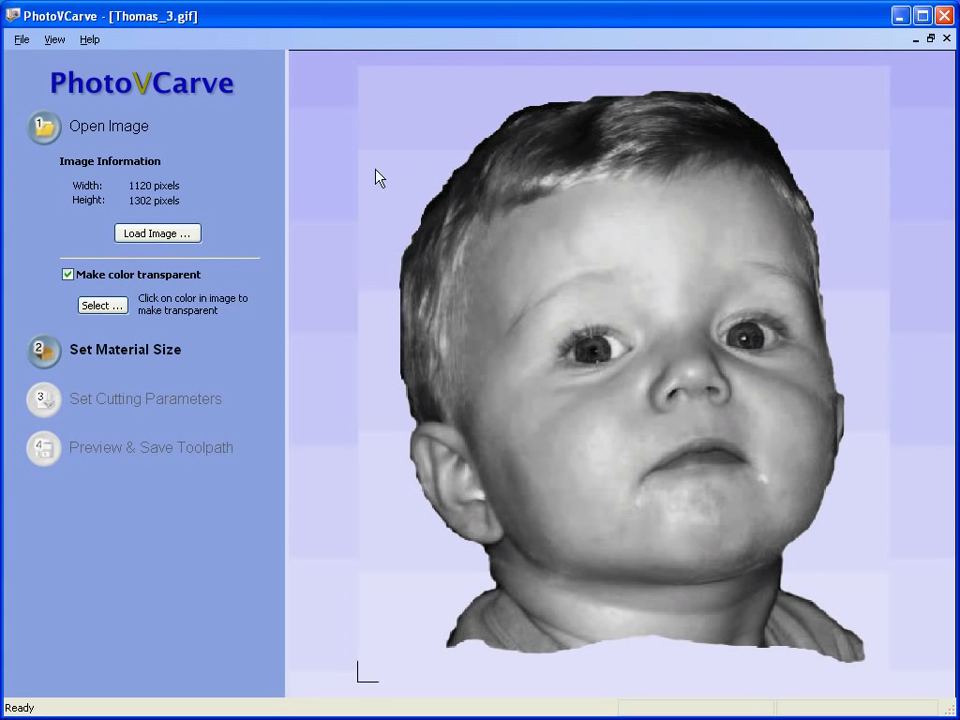
Apply a 2.1518 × 2.5 inch material size with 0.1-inch thickness, then bring up Cutting Parameters
click(150, 349)
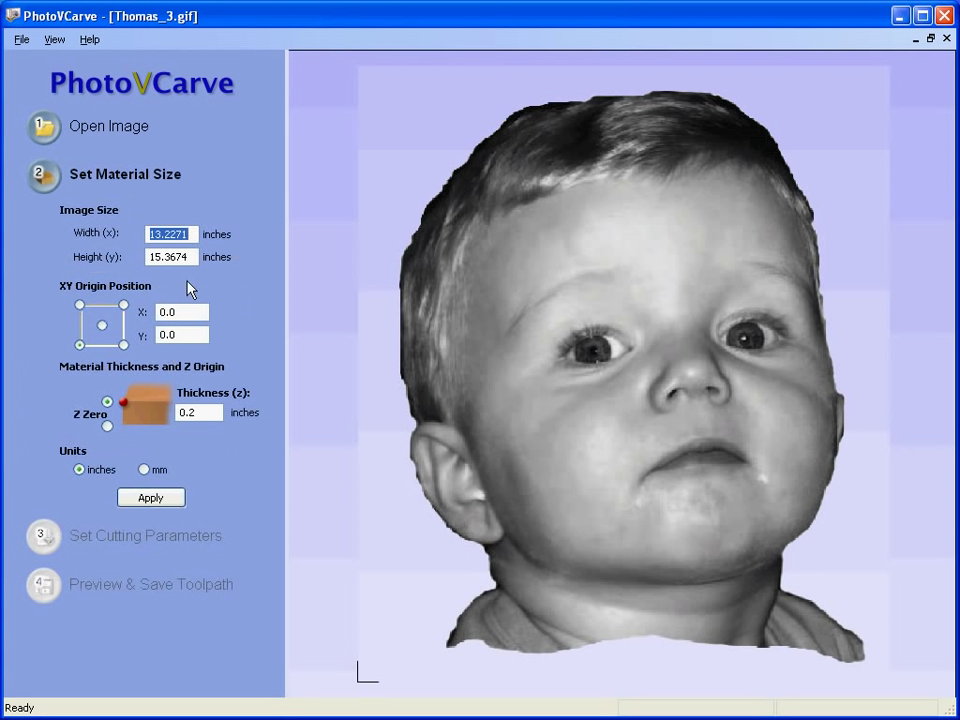
drag(193, 257, 148, 257)
text(2.5)
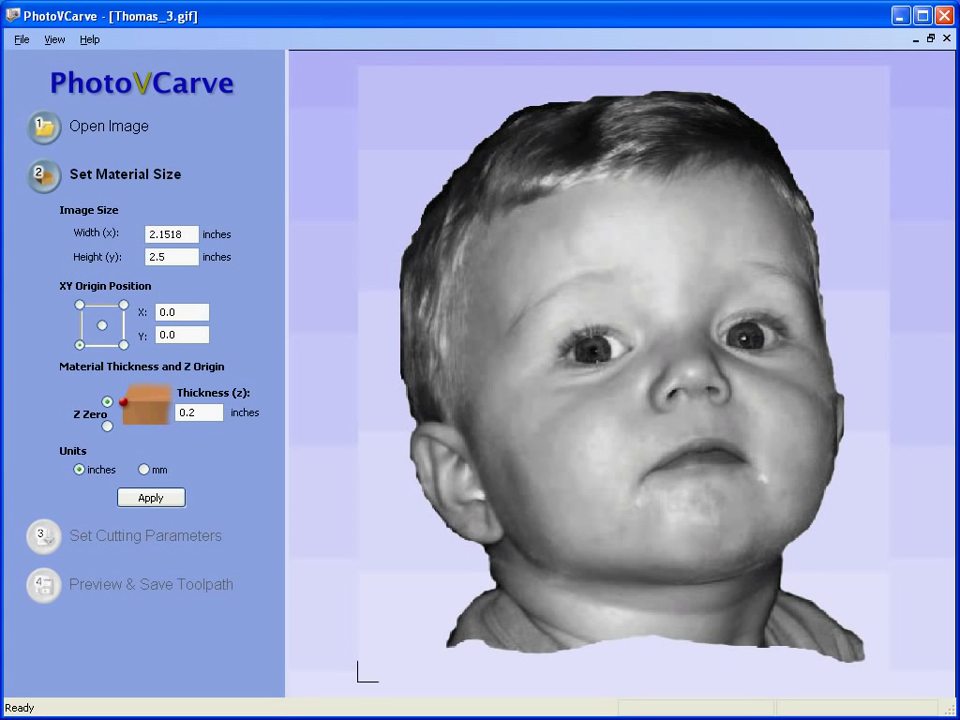
click(190, 235)
click(182, 330)
double_click(212, 413)
text(0.1)
click(163, 503)
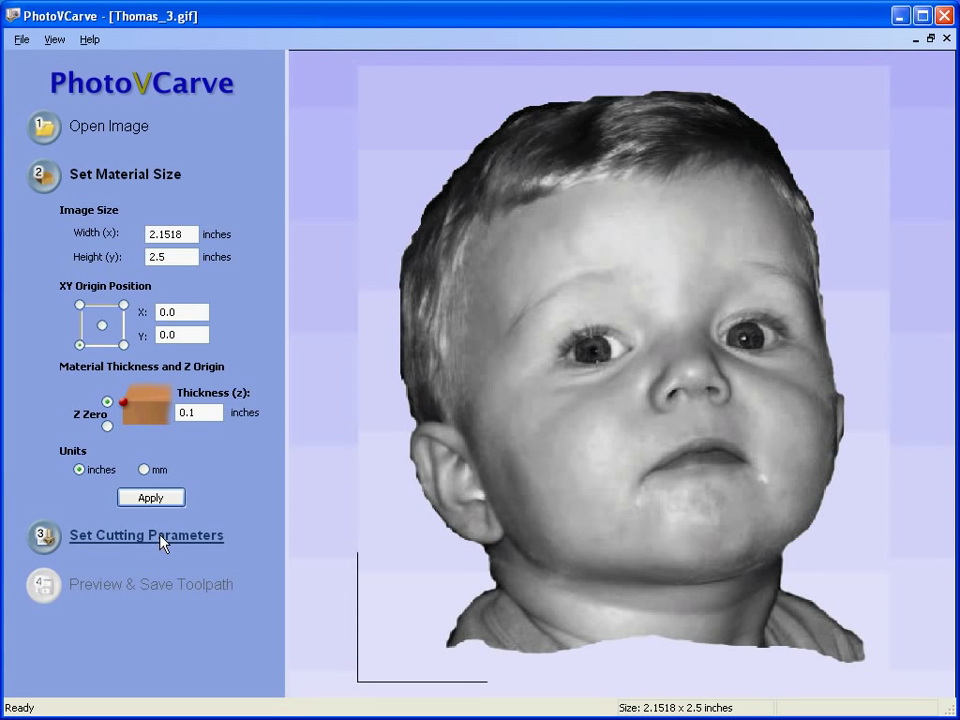
click(160, 537)
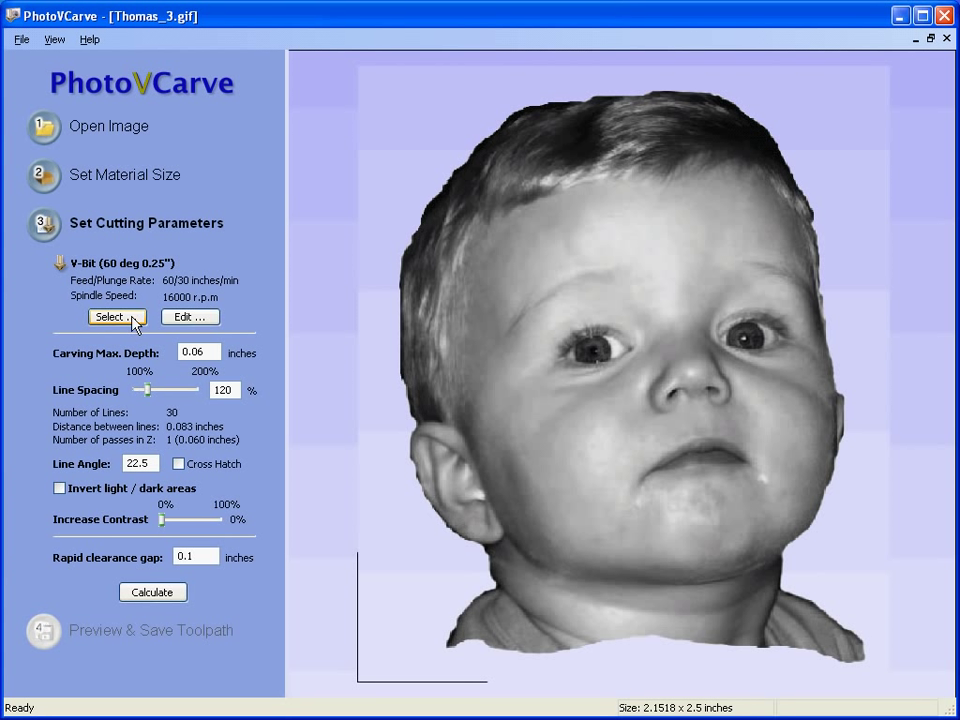
In the Tool Database, set the 60° V-Bit's feed rate to 100 in/min (100/30)
click(117, 317)
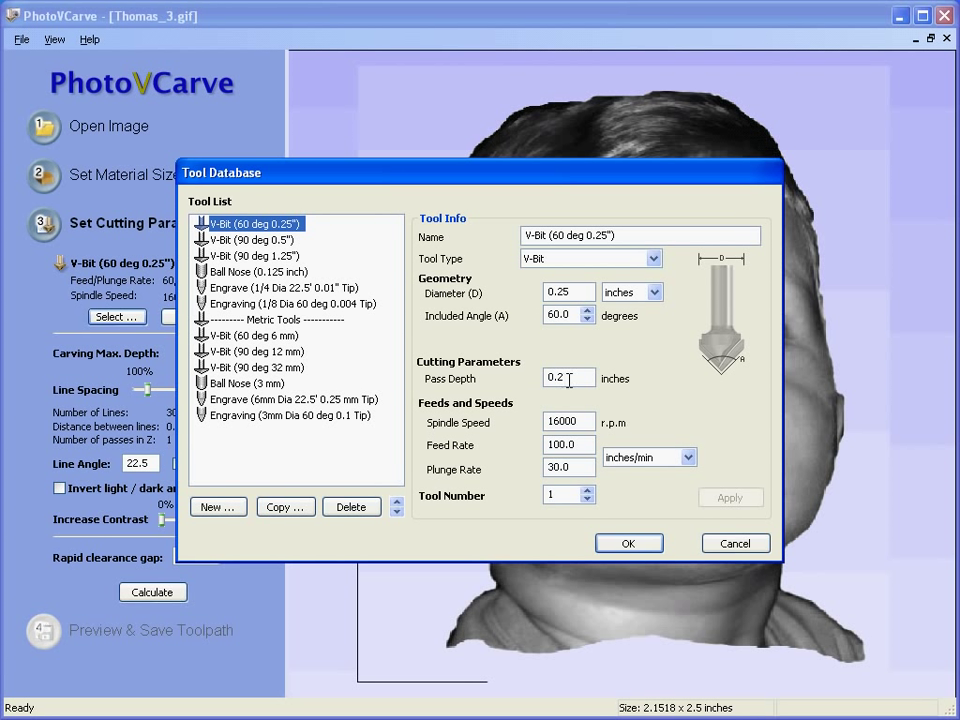
click(582, 422)
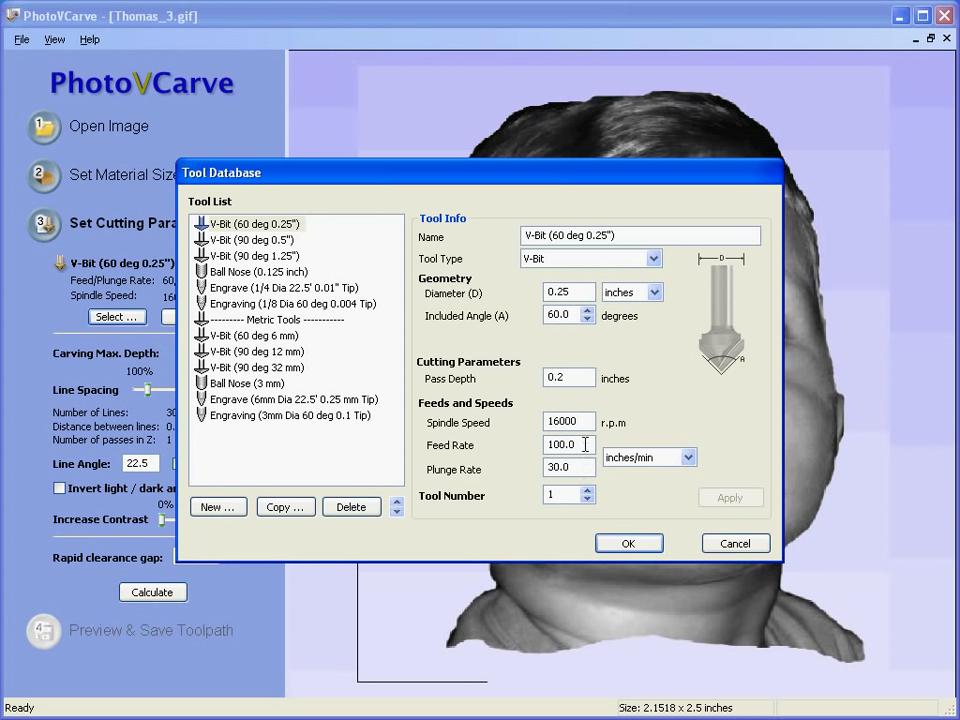
click(629, 546)
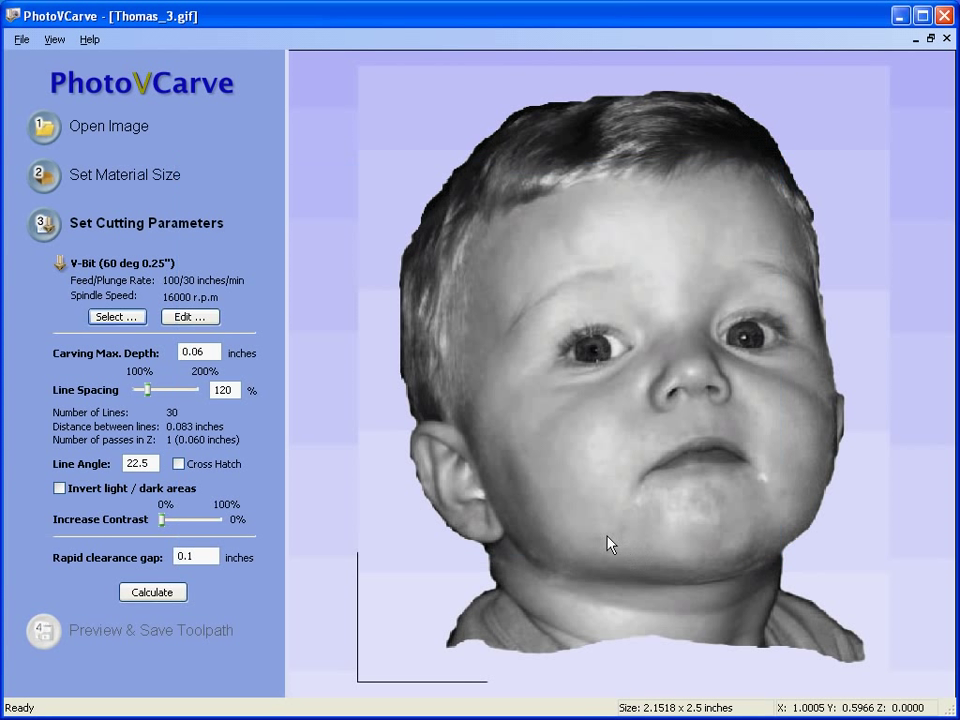
Set Carving Max. Depth to 0.02 in and line spacing to 100%, then calculate the toolpath
click(218, 352)
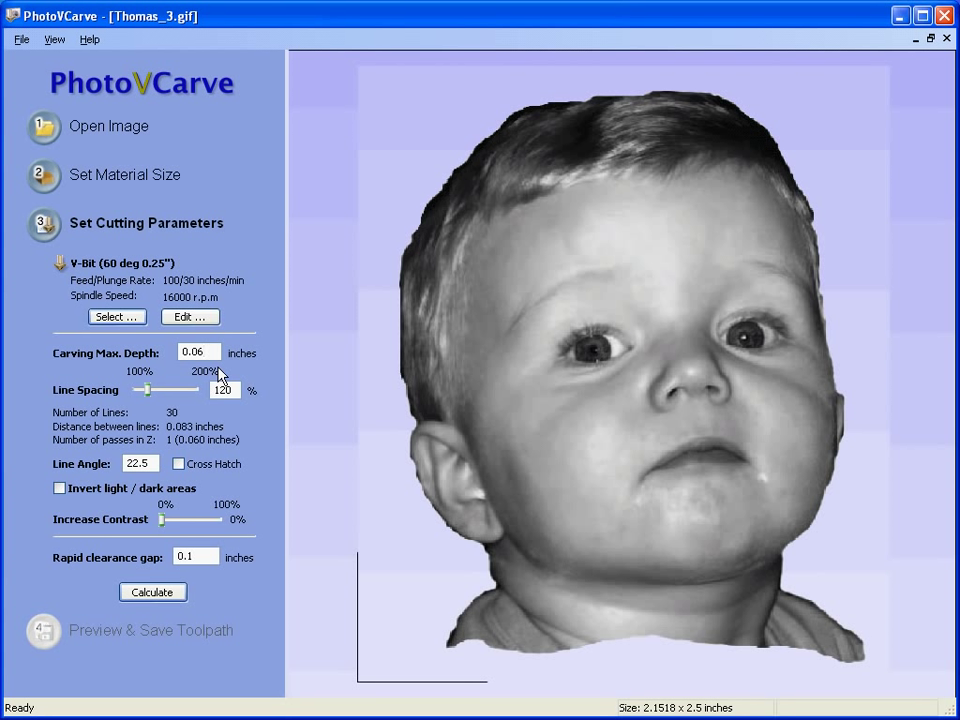
key(BackSpace)
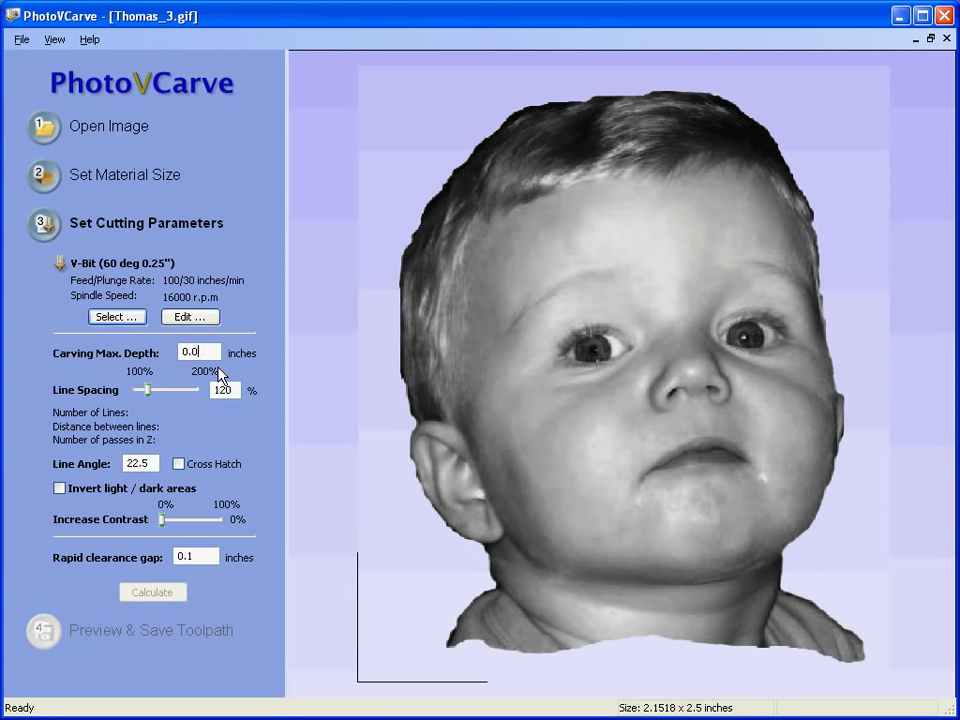
text(2)
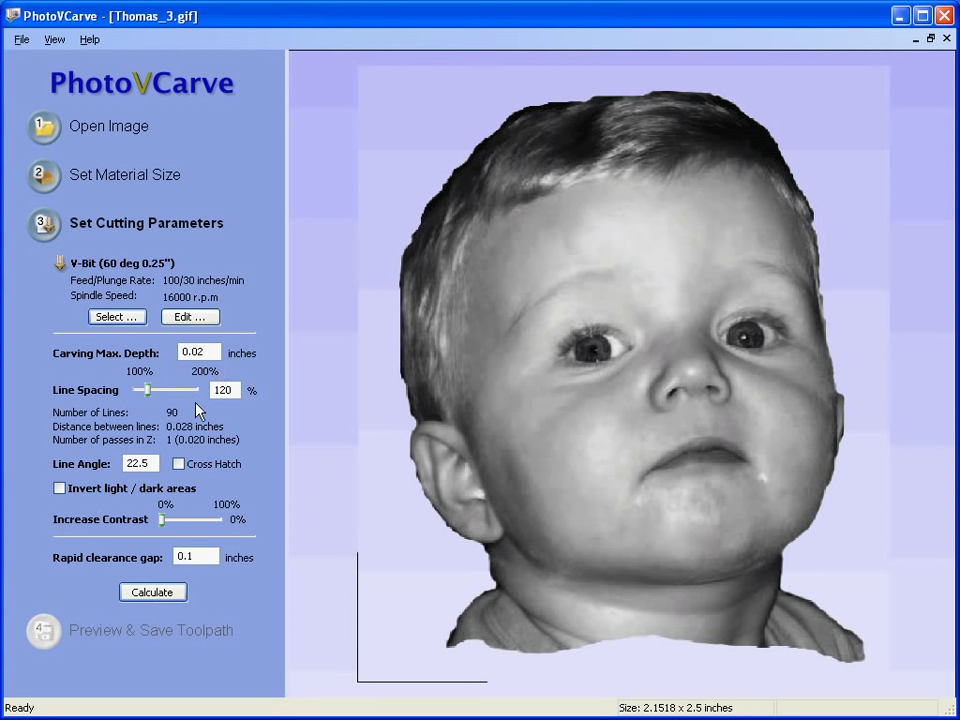
drag(148, 390, 174, 400)
drag(178, 395, 137, 398)
click(153, 463)
click(174, 593)
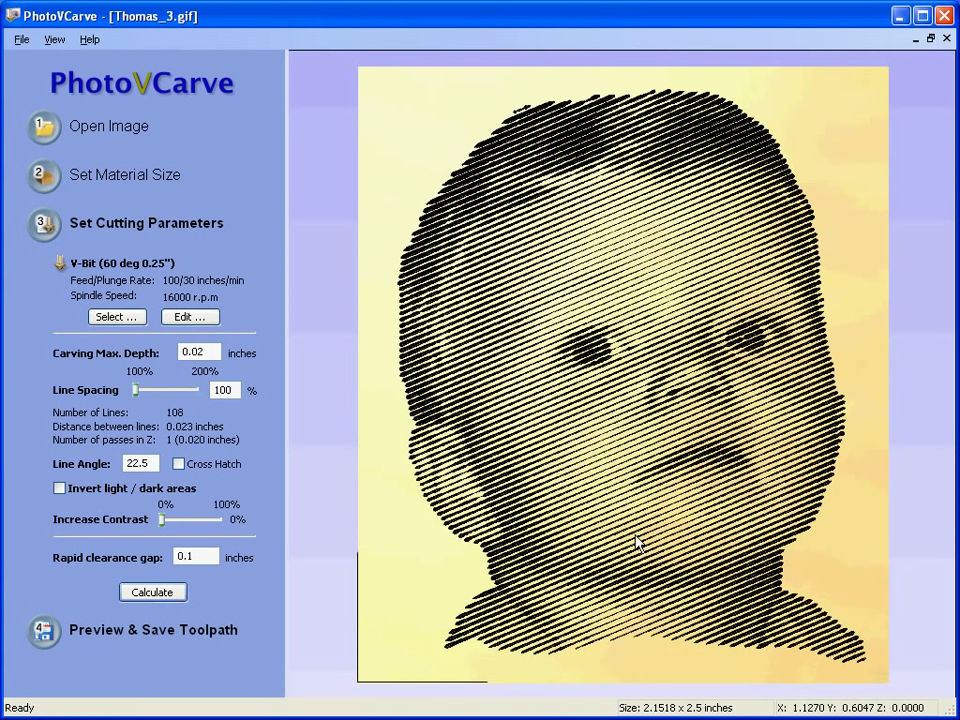
Tilt the 3D preview and zoom in on the carved baby's face
drag(638, 541, 724, 482)
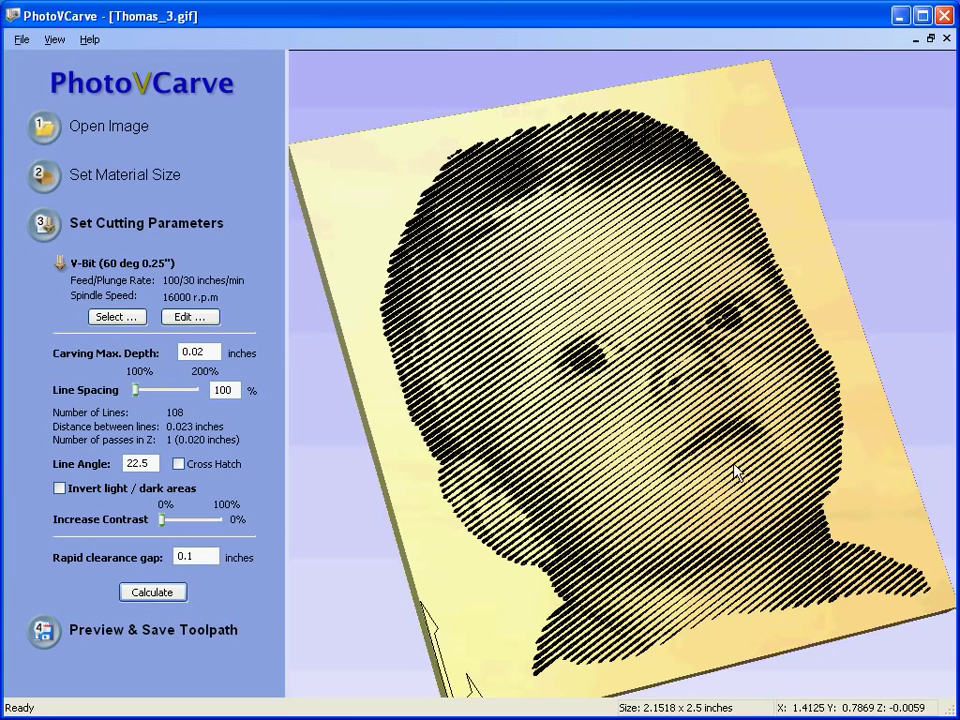
scroll(737, 460, up, 3)
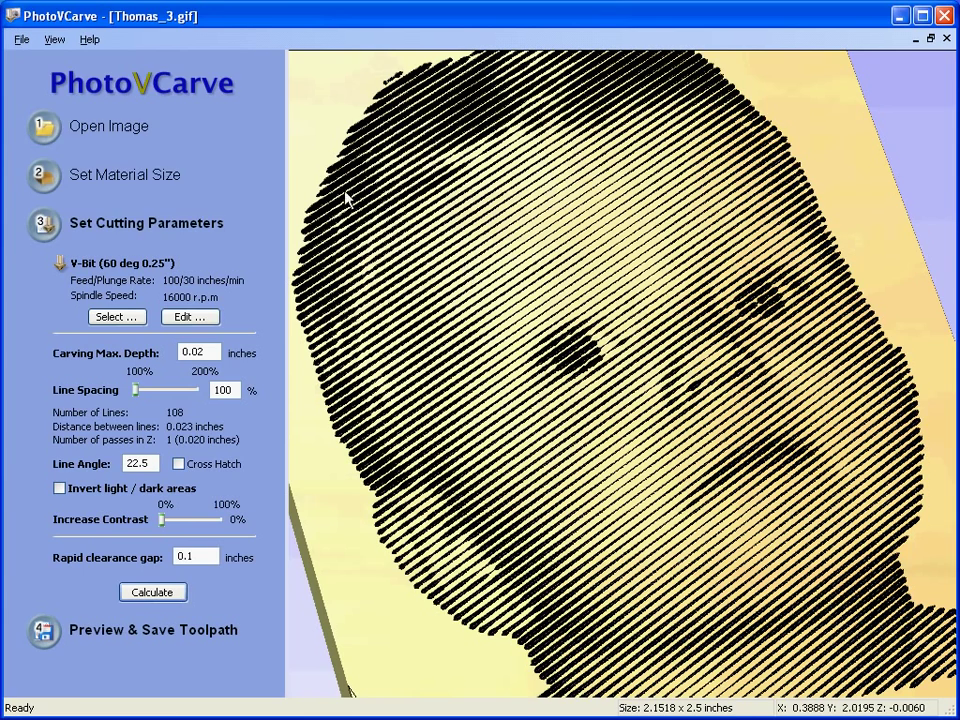
Toggle to the blue toolpath lines, tilt them, then back to the shaded 3D carving preview
click(54, 39)
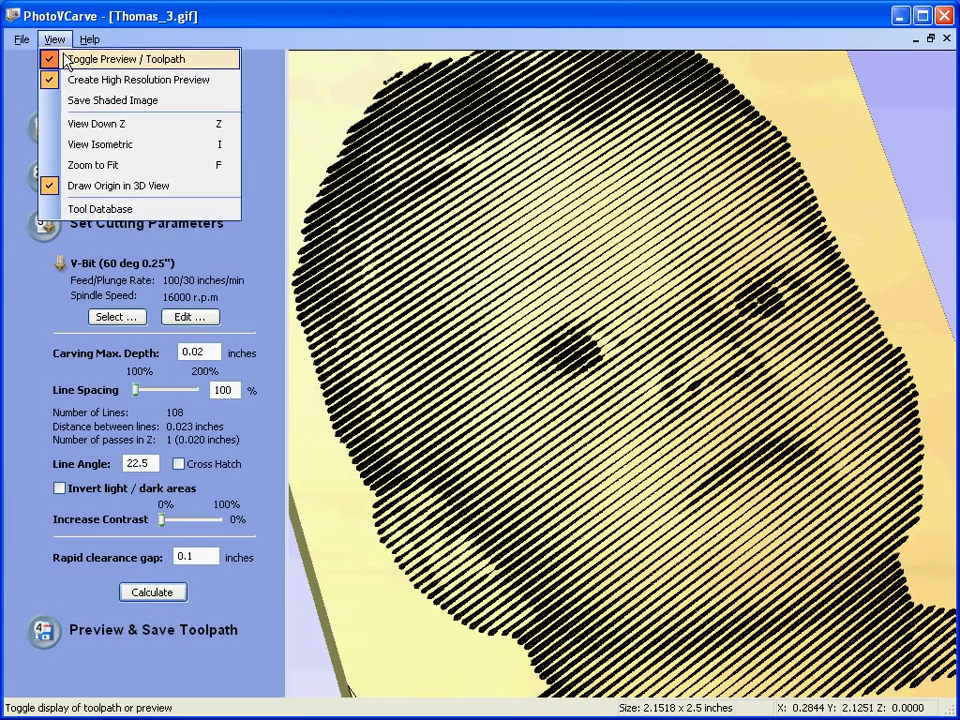
click(70, 60)
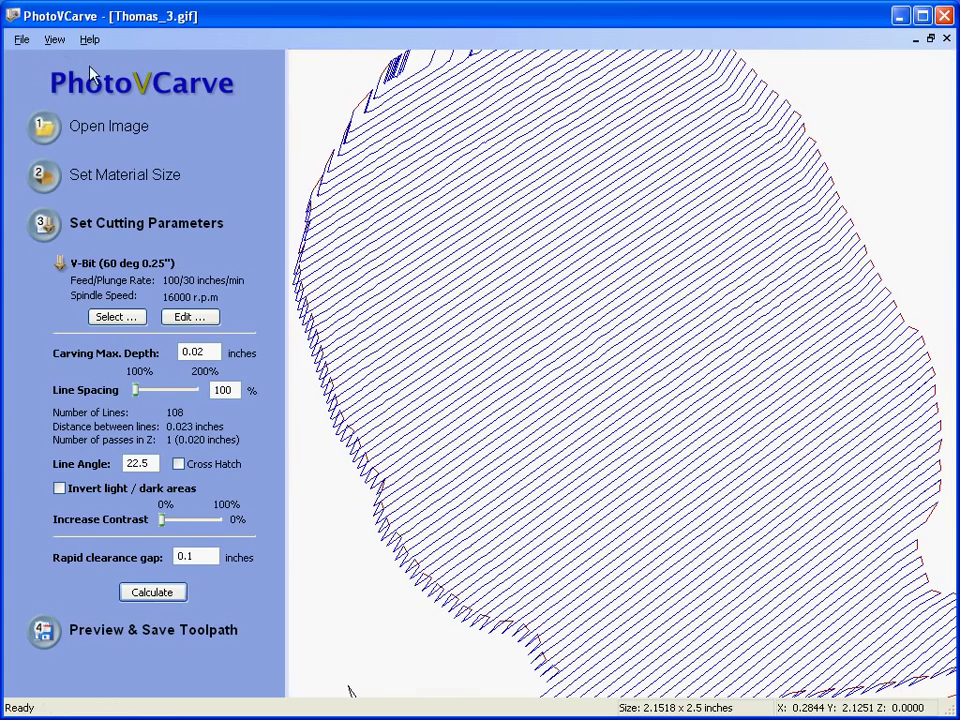
scroll(583, 281, down, 1)
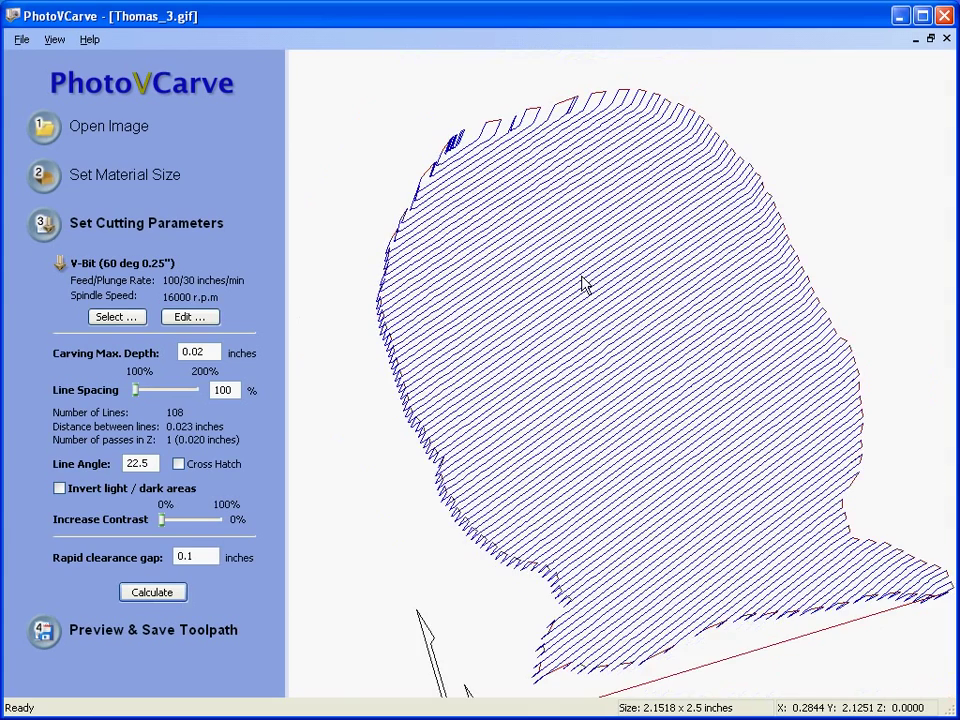
mouse_move(583, 284)
mouse_down()
mouse_move(587, 294)
mouse_move(585, 259)
mouse_up()
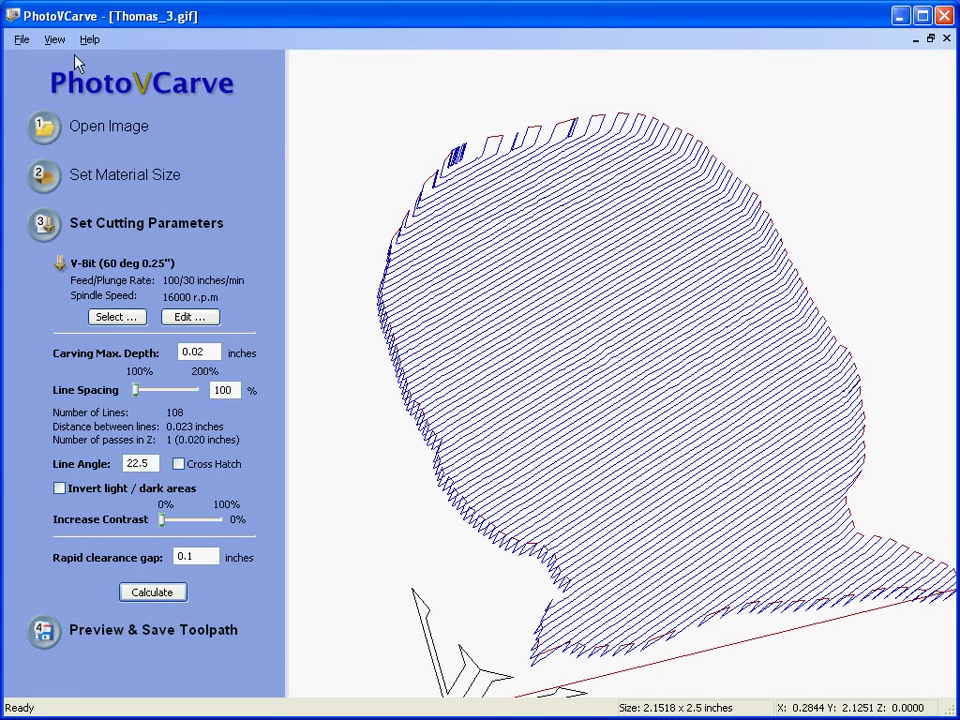
click(52, 39)
click(110, 59)
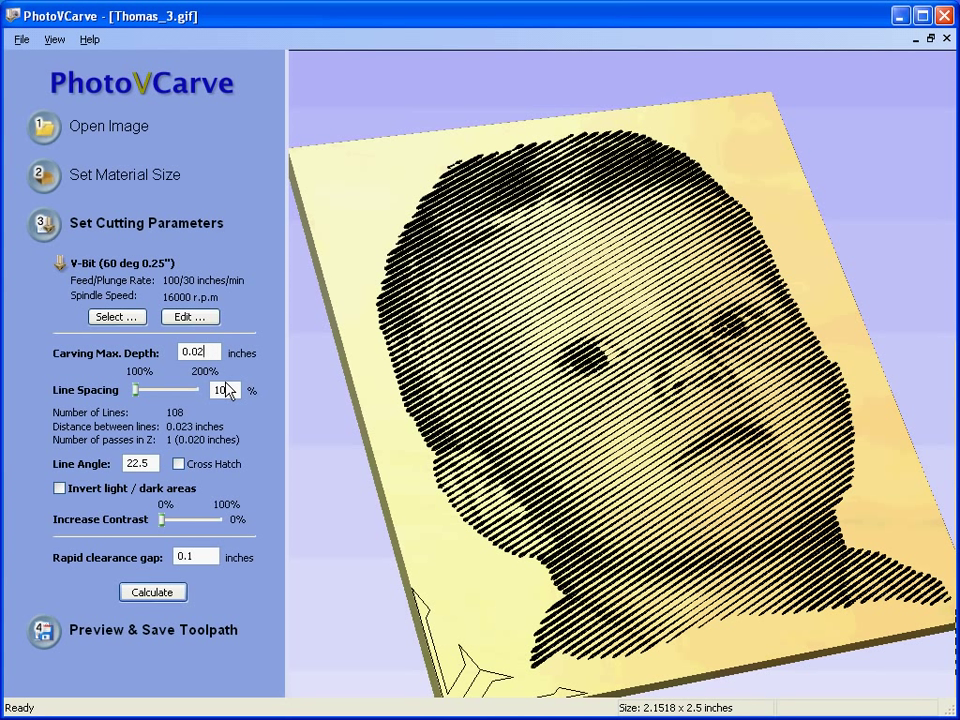
Reduce the carving depth to 0.015 inches and recalculate the engraving
key(BackSpace)
text(15)
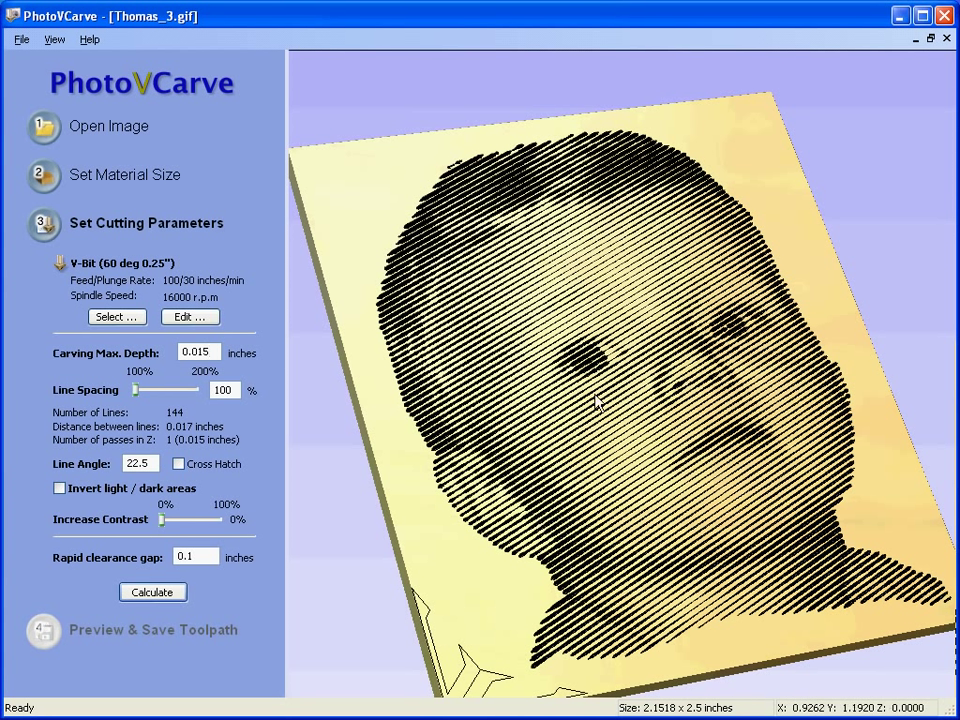
click(152, 592)
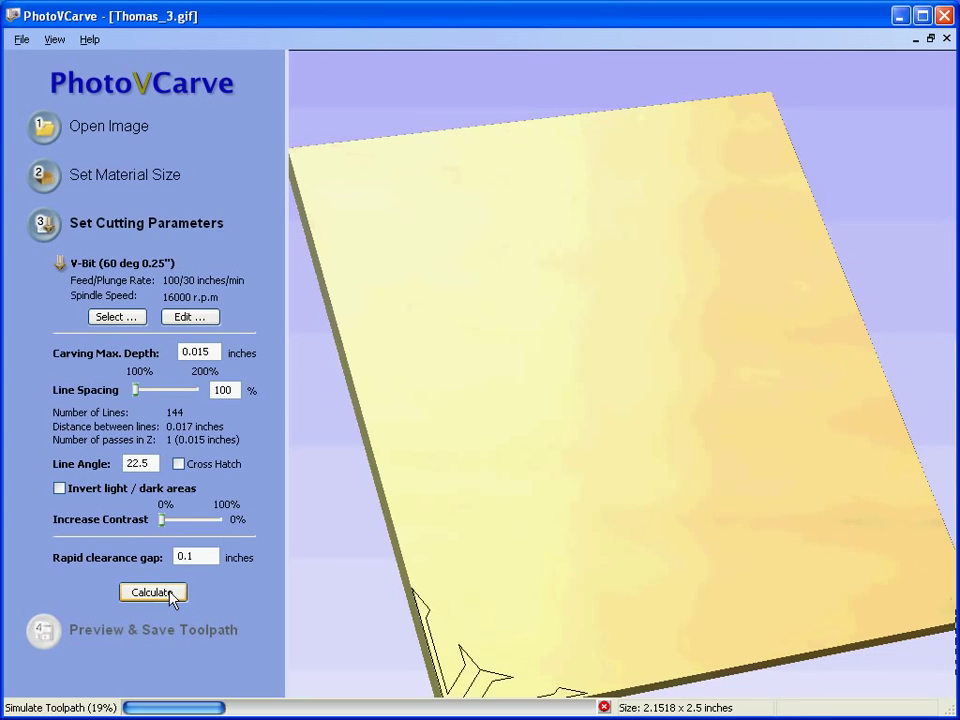
drag(601, 537, 533, 530)
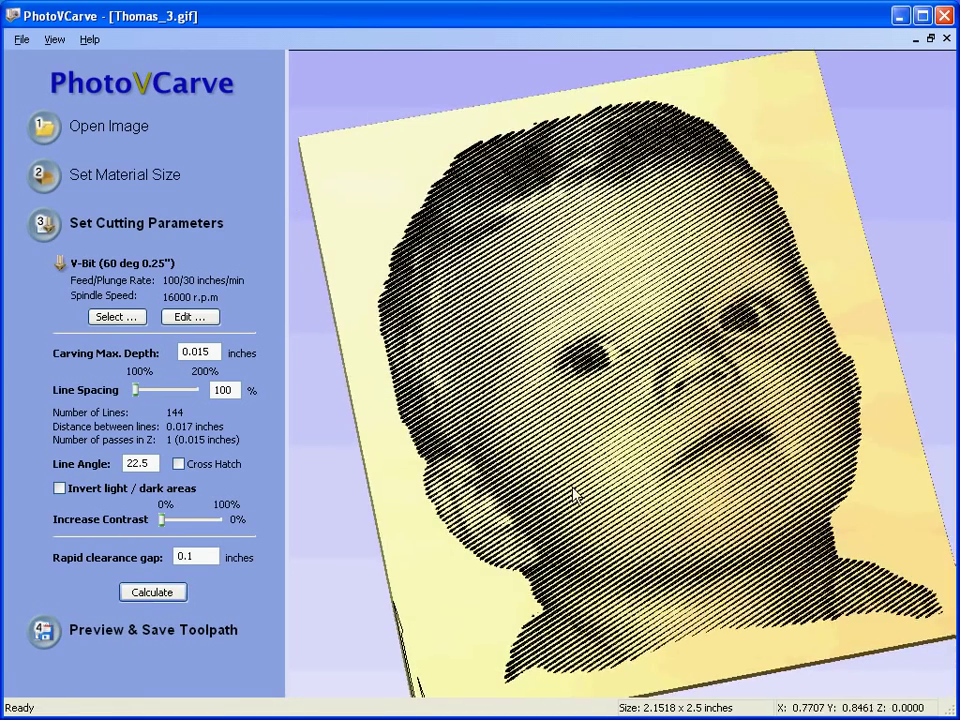
scroll(573, 493, up, 2)
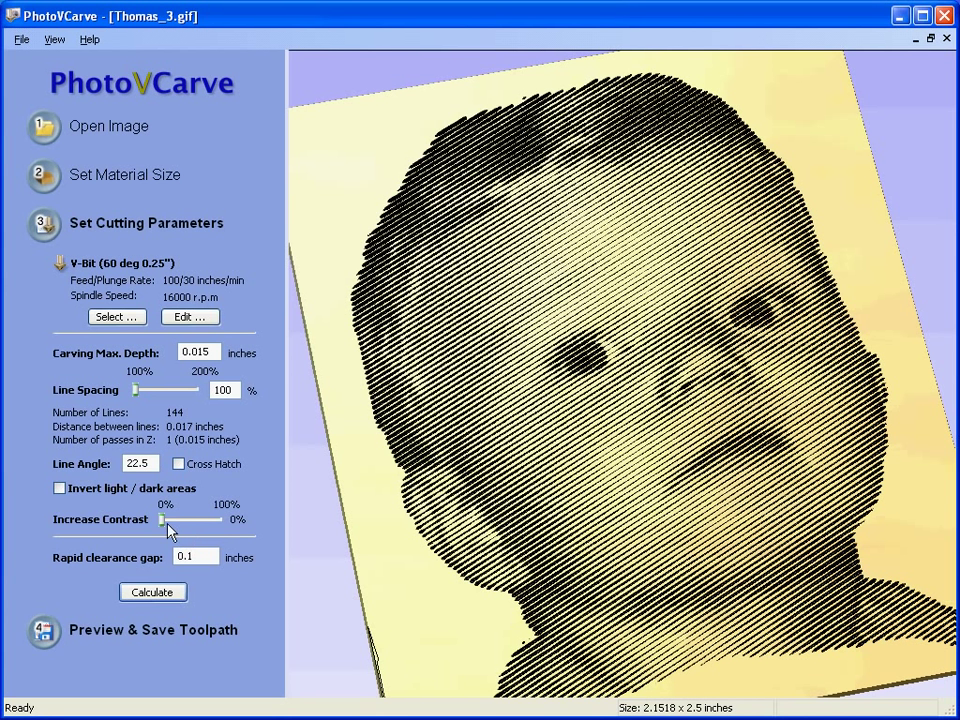
Set Increase Contrast to 20% and recalculate the engraving
drag(162, 521, 180, 520)
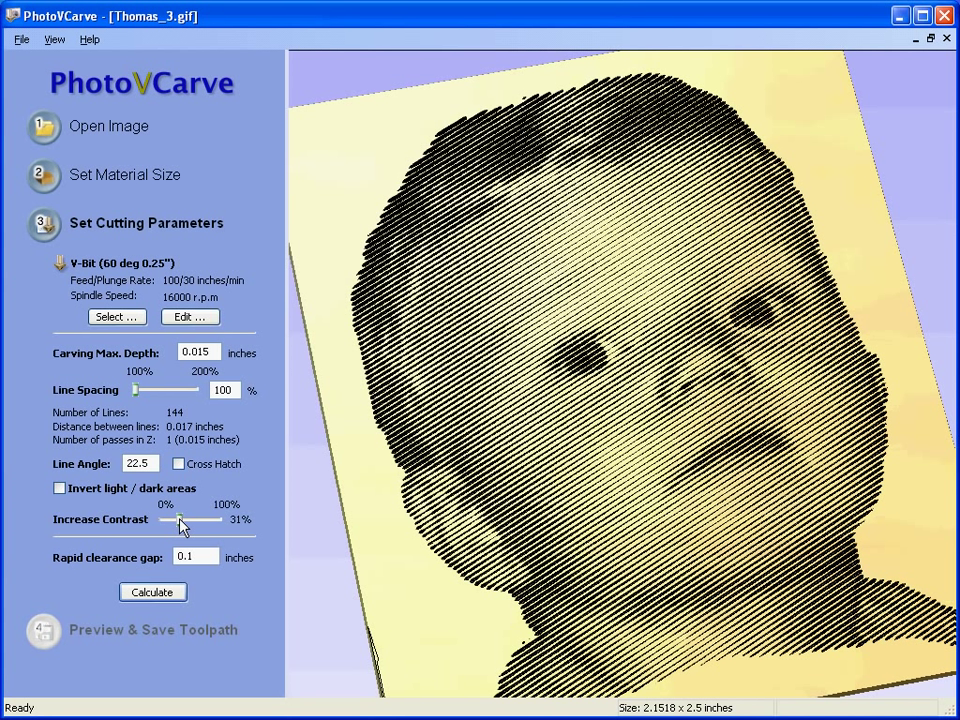
drag(181, 521, 174, 521)
click(170, 591)
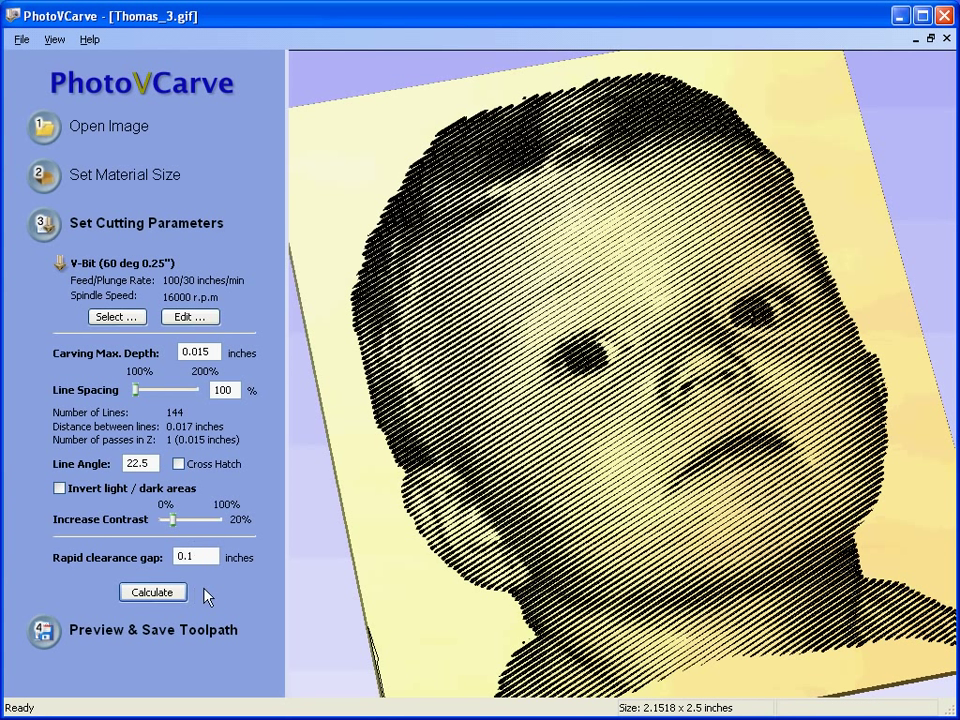
drag(432, 313, 622, 362)
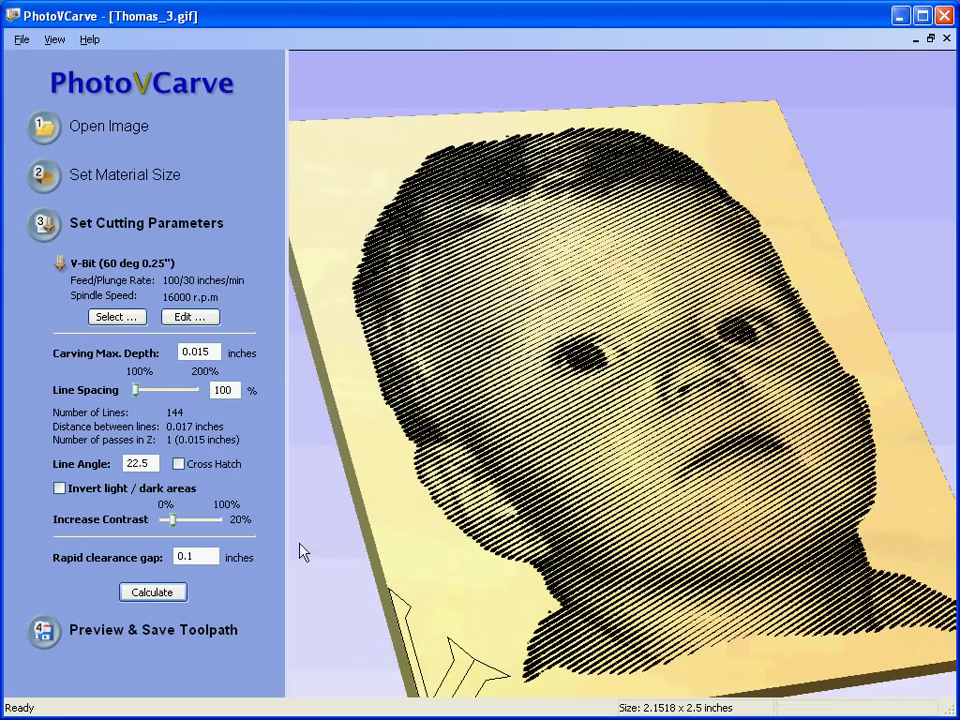
Go to Preview & Save Toolpath and preview the carving on Slate - Purple material
click(168, 632)
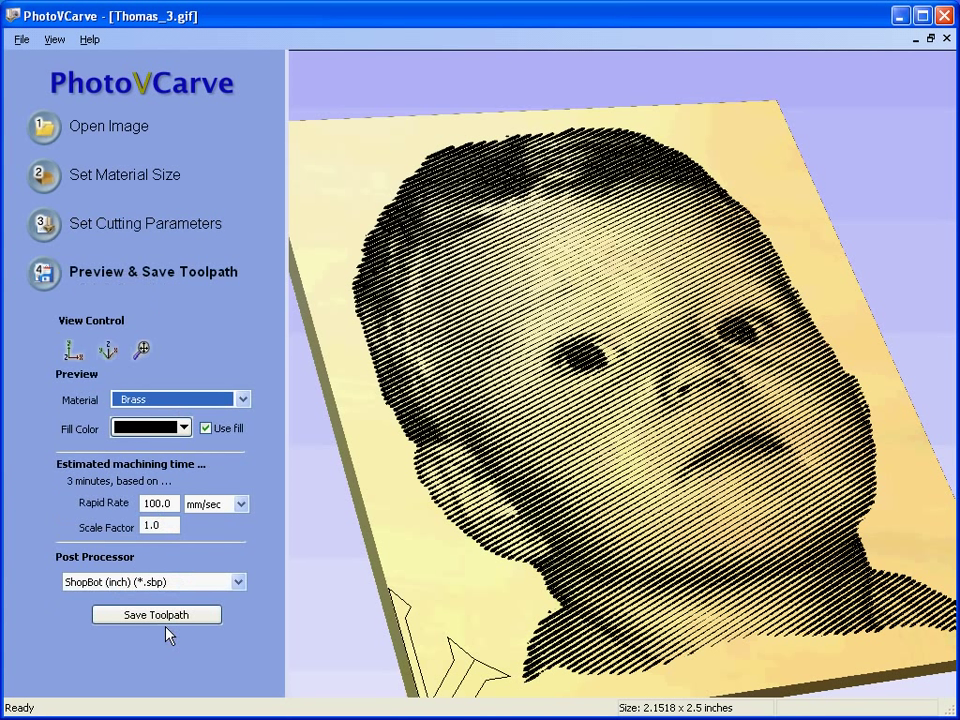
click(243, 399)
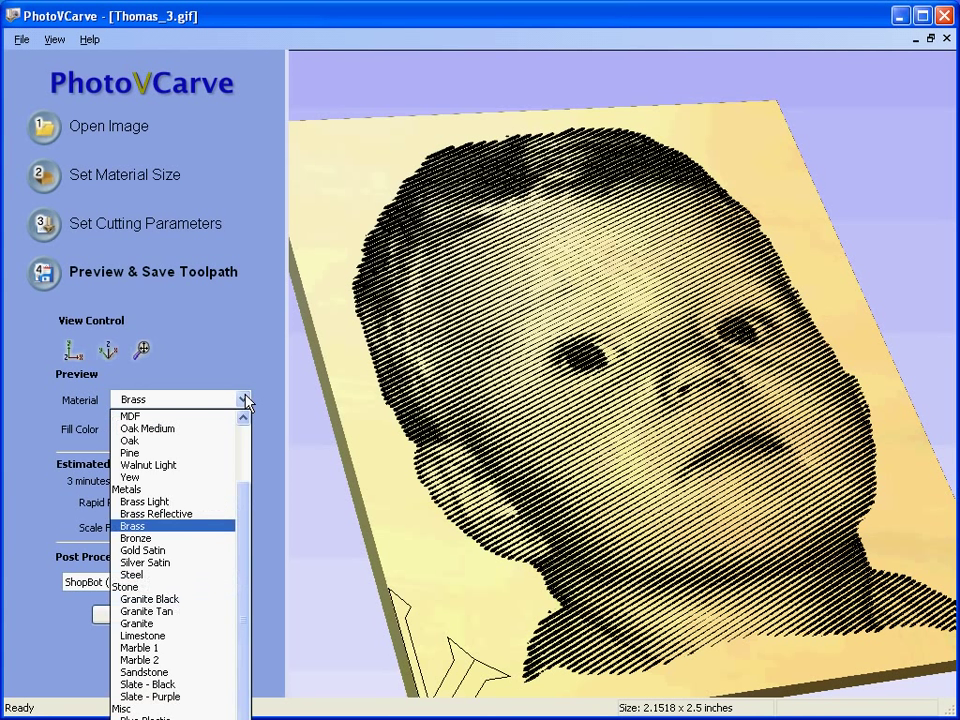
click(181, 697)
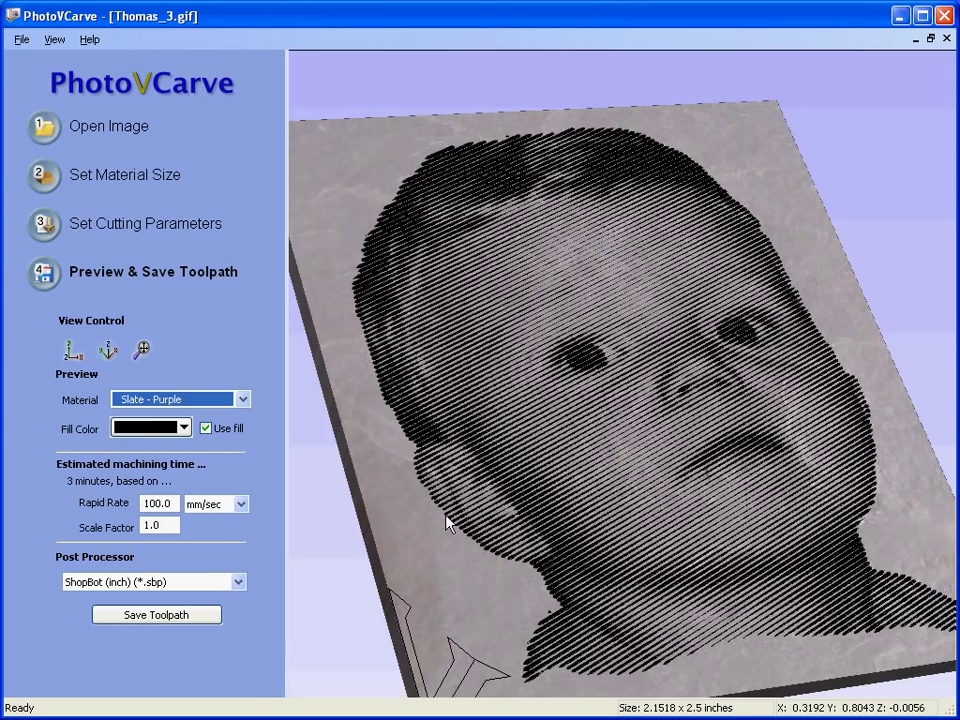
drag(518, 474, 472, 510)
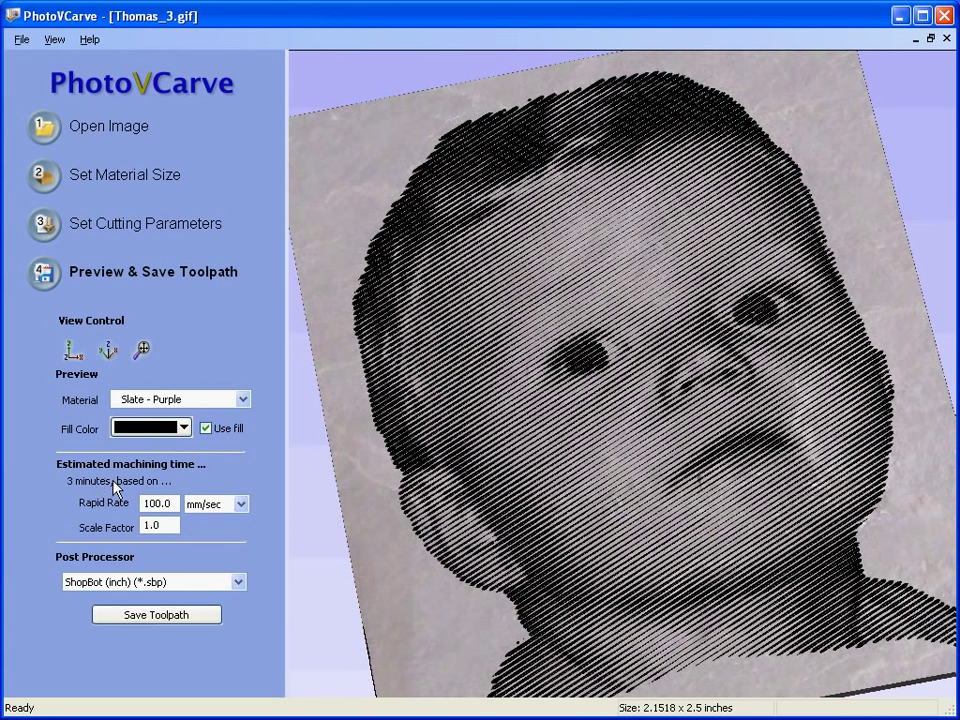
Choose G Code Inch (*.tap) as the post processor instead of ShopBot (inch)
click(238, 581)
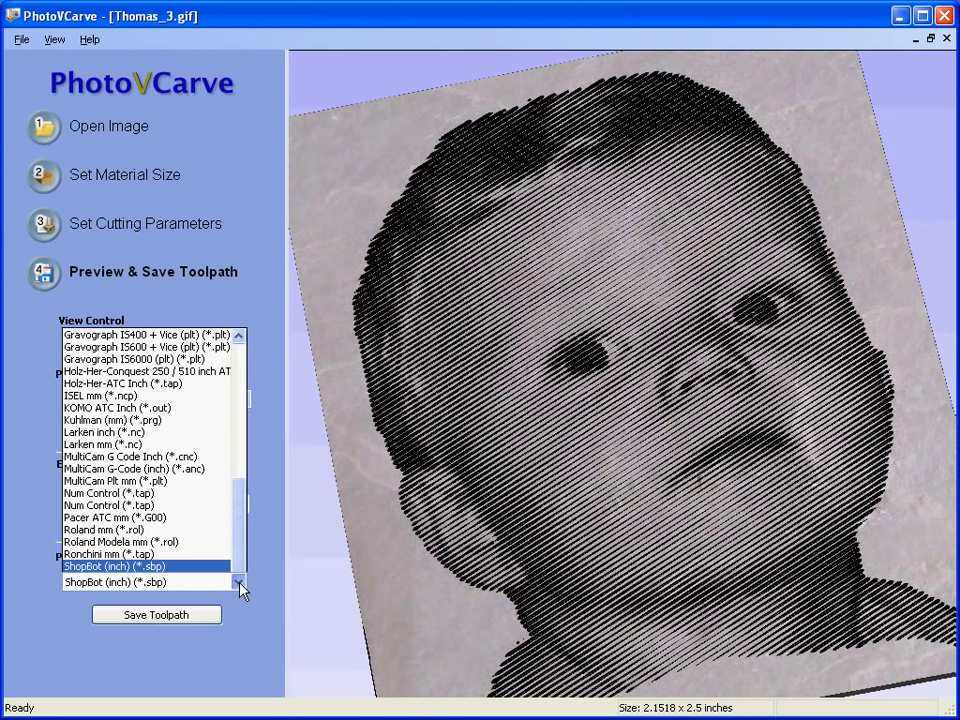
drag(240, 540, 245, 395)
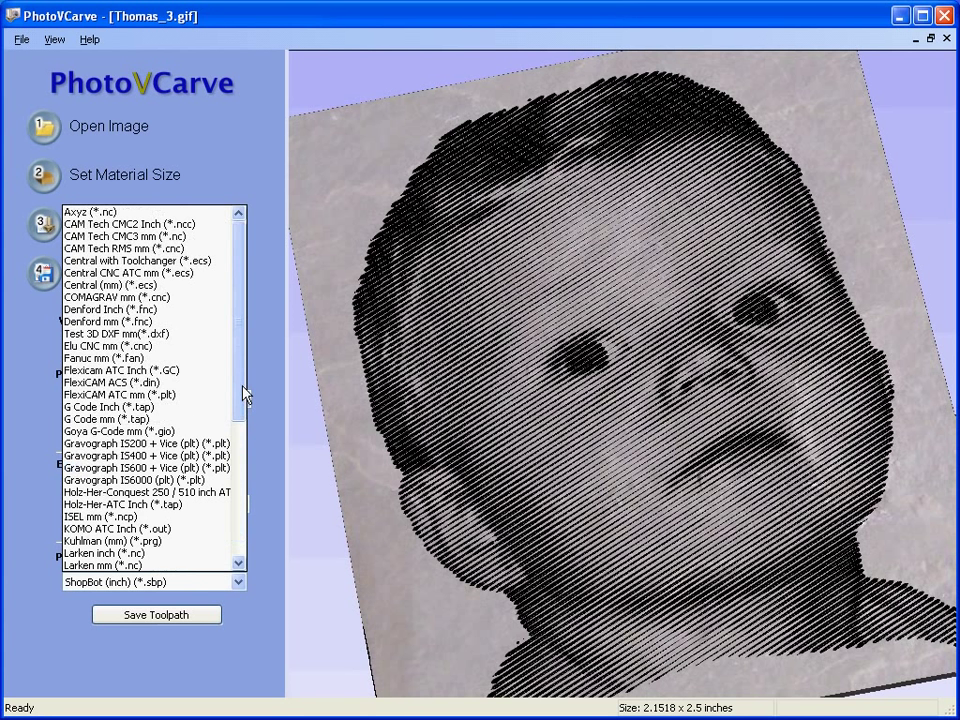
click(191, 408)
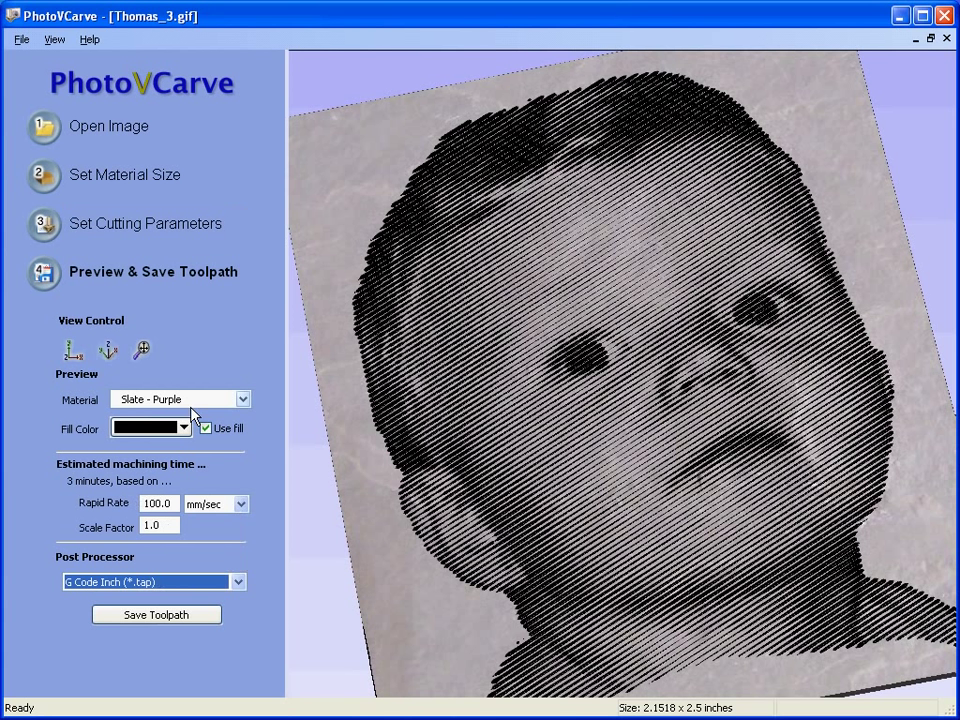
Save the toolpath as 'Thomas' in G Code Inch (*.tap) format in the Samples folder
click(200, 615)
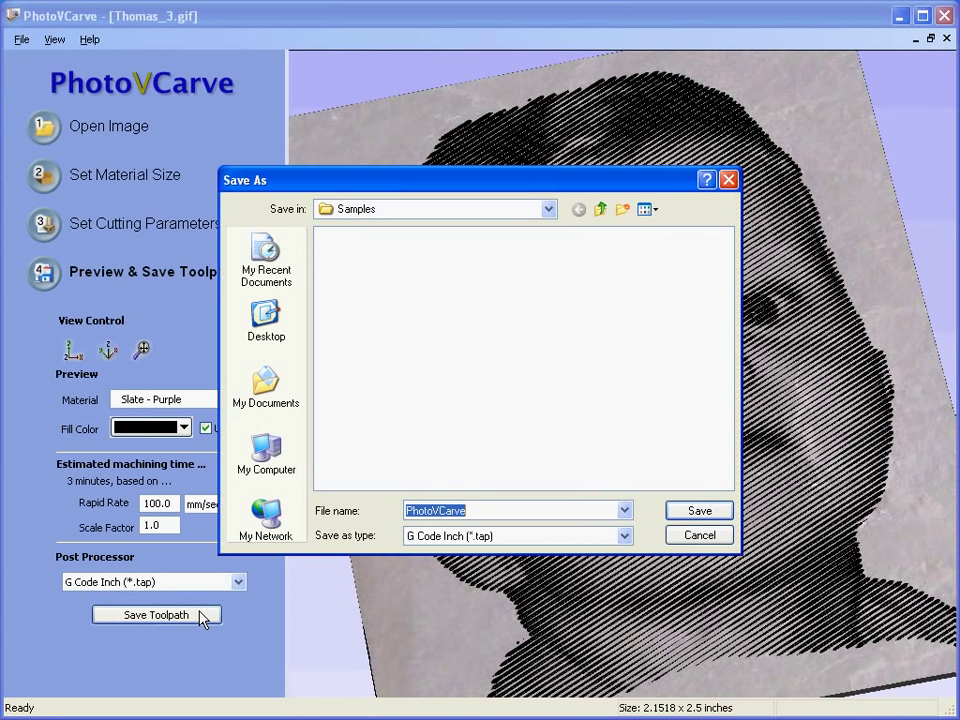
drag(476, 510, 443, 511)
double_click(443, 511)
key(BackSpace)
text(Thomas)
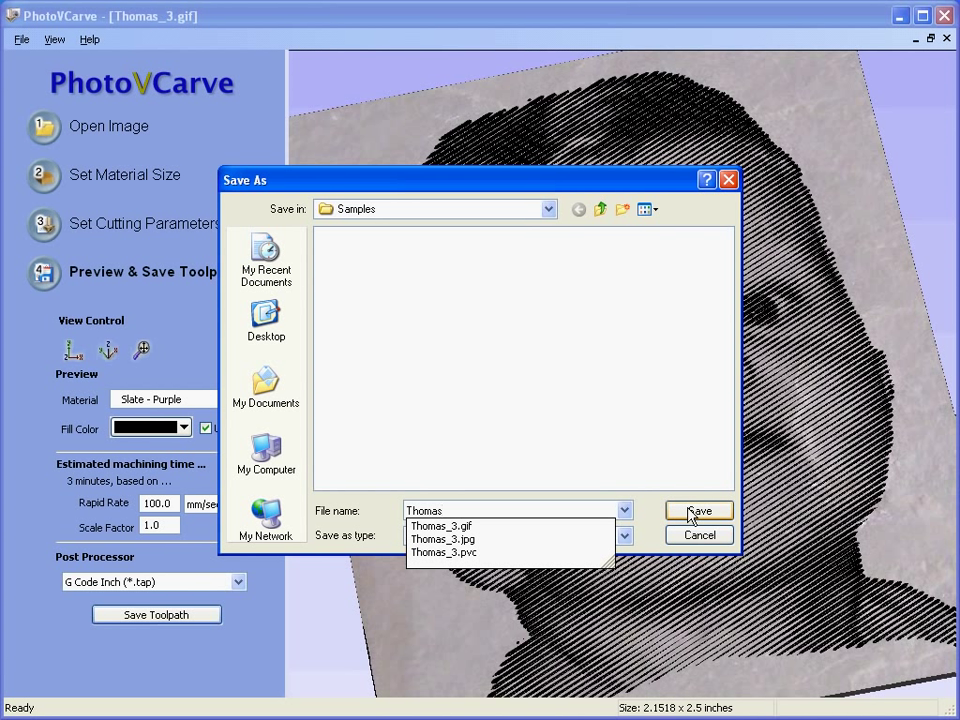
click(712, 544)
click(700, 536)
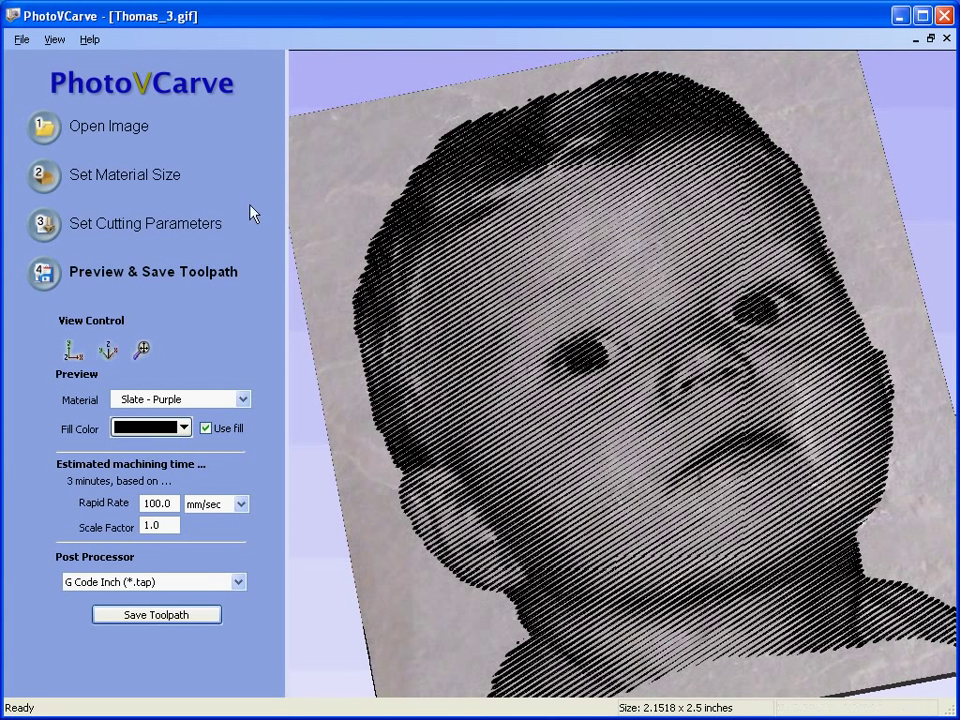
Start saving the project from the File menu, with Thomas_3.pvc proposed in Samples
click(21, 39)
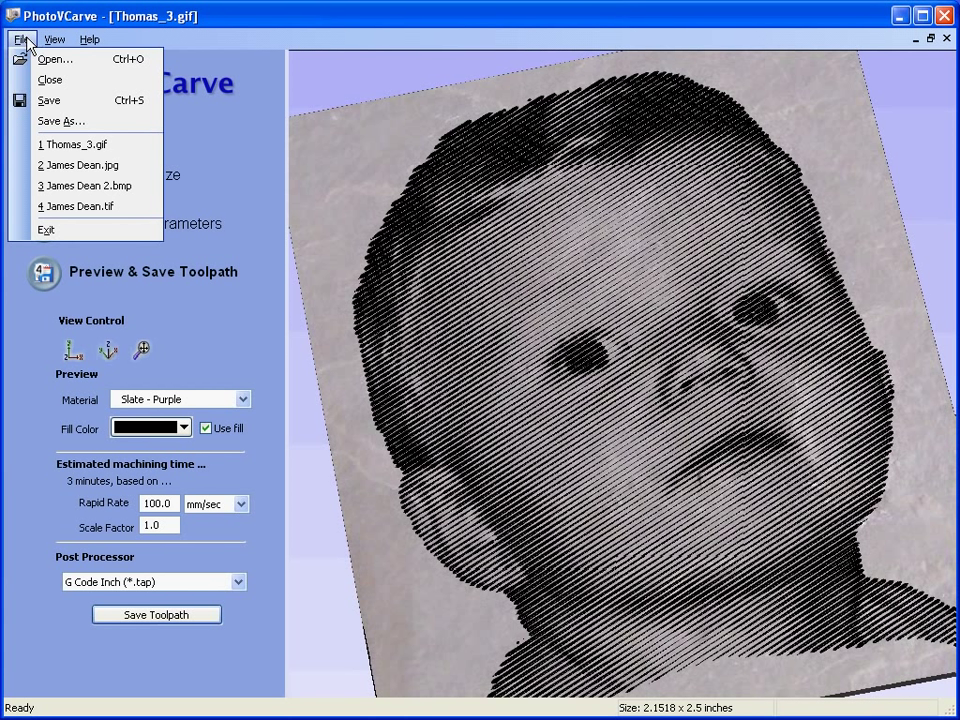
click(50, 100)
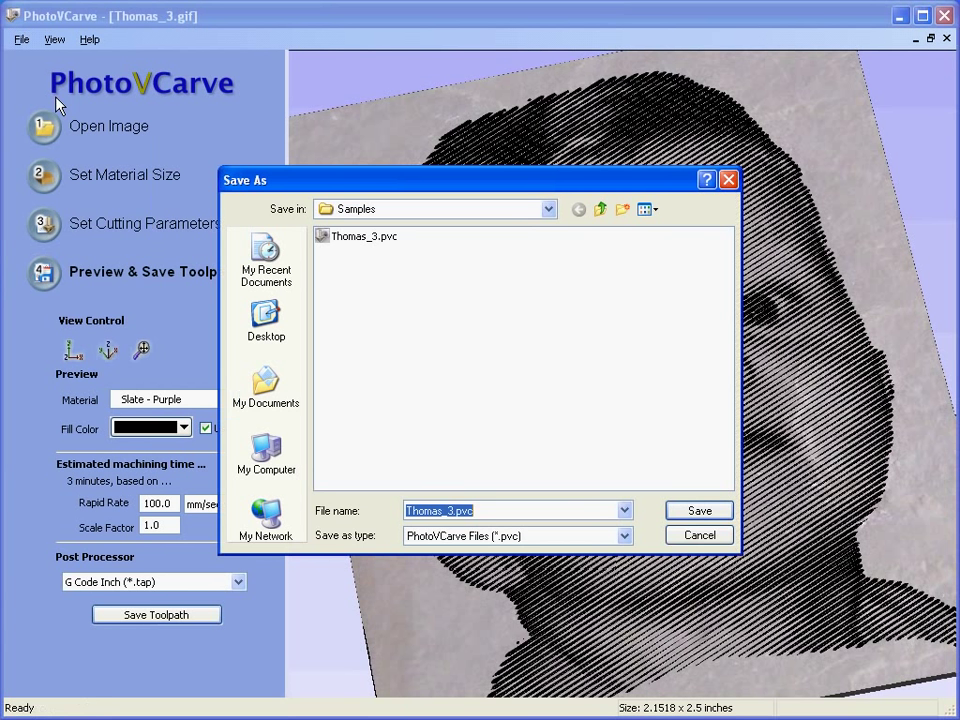
click(499, 511)
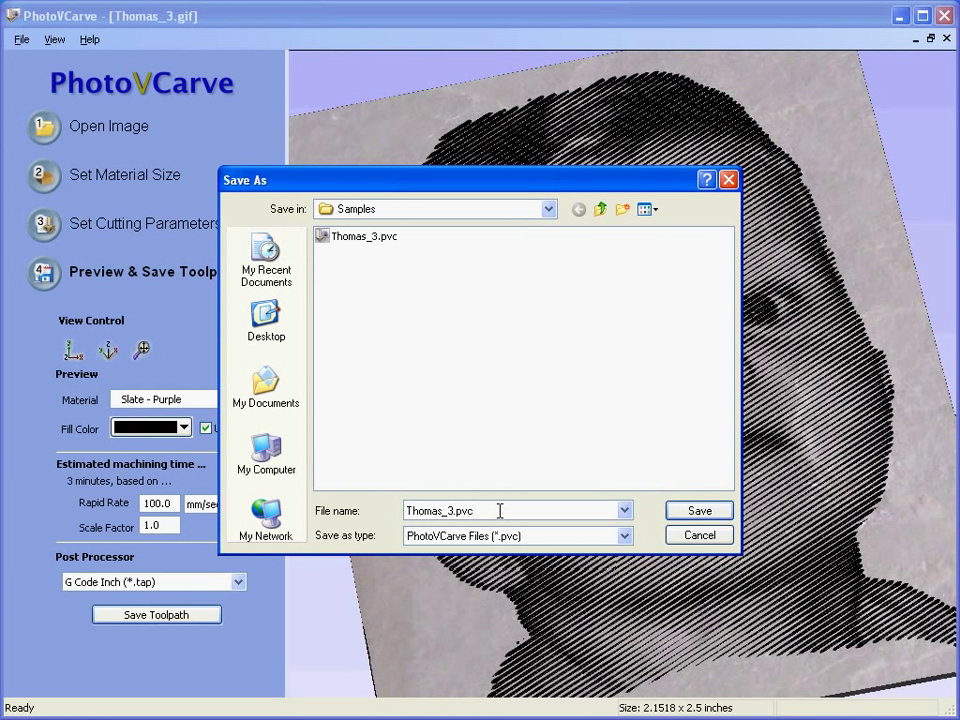